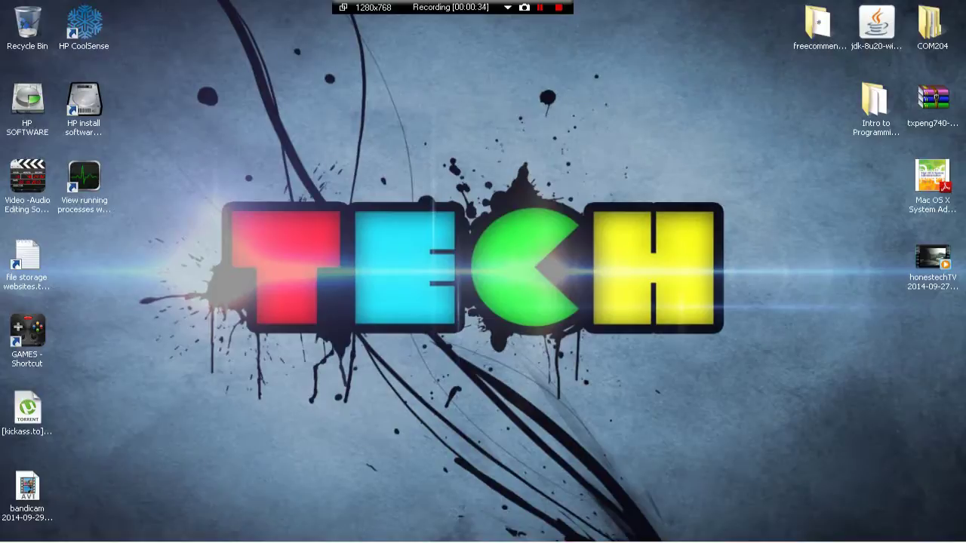
# Open the computer's system properties, then view and close its advanced system settings
pyautogui.moveTo(483, 542)
pyautogui.click(23, 528)
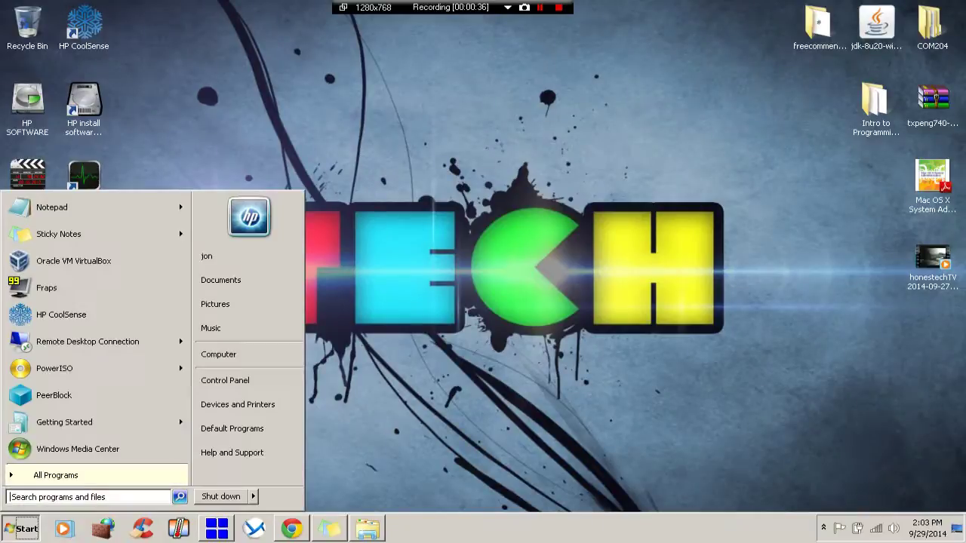
pyautogui.rightClick(249, 358)
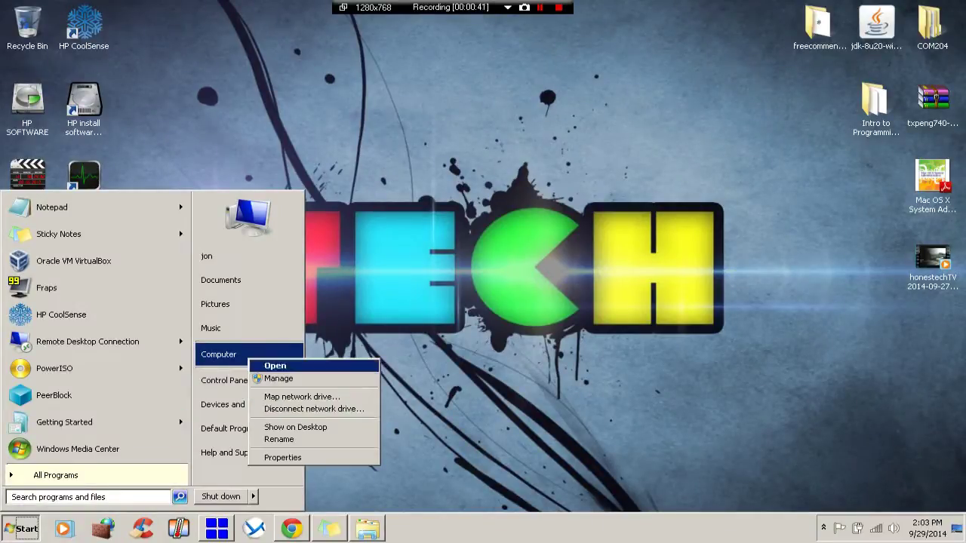
pyautogui.click(282, 457)
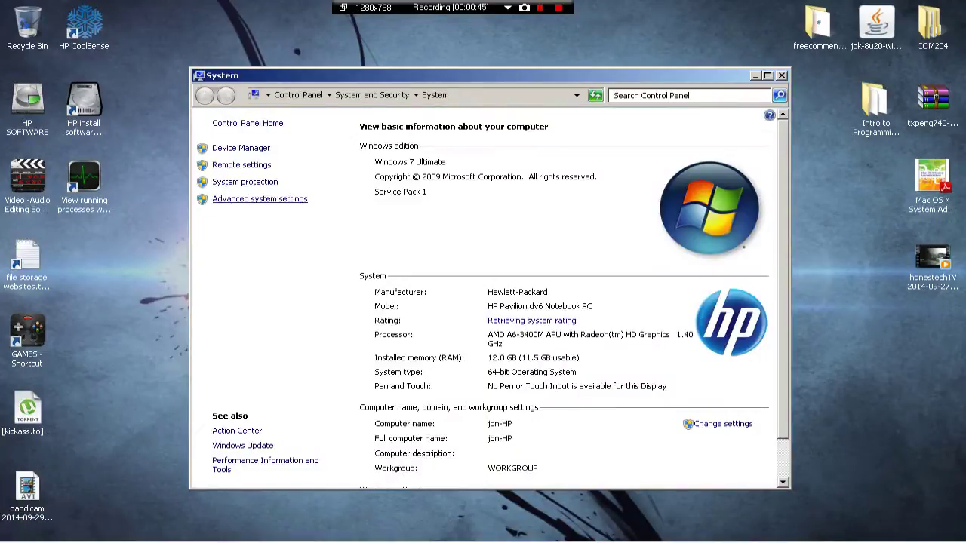
pyautogui.click(259, 198)
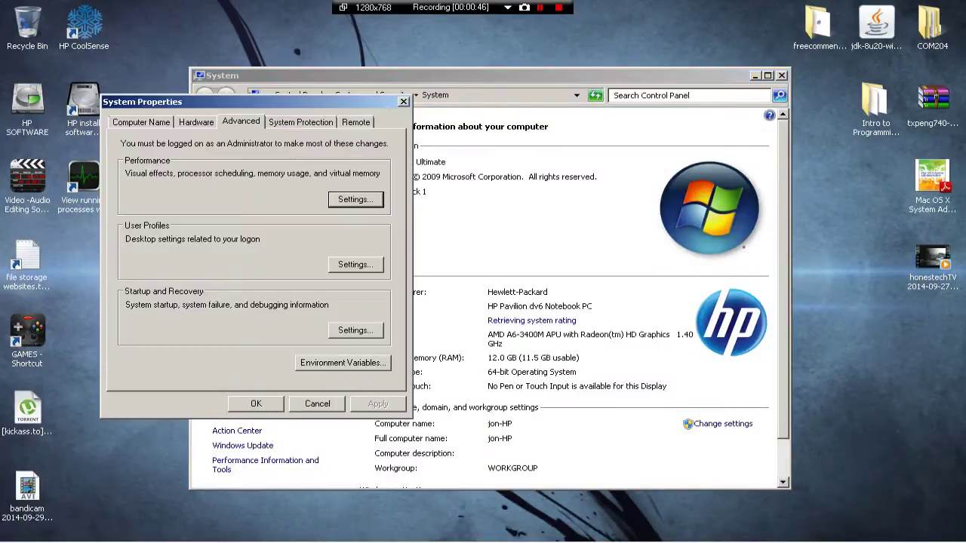
pyautogui.click(403, 102)
# Examine the computer's Windows Experience Index subscores, then return to the system information and close it
pyautogui.click(531, 320)
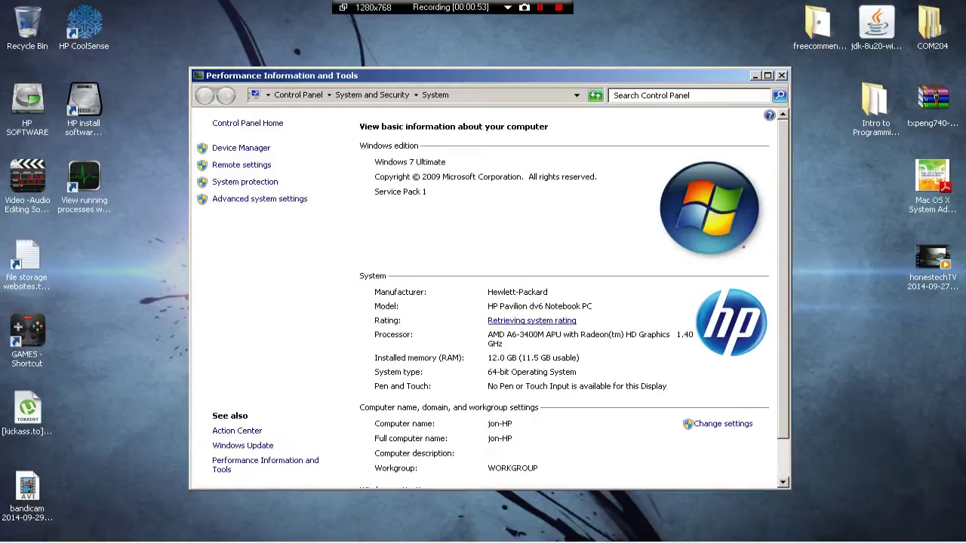
pyautogui.moveTo(483, 76); pyautogui.dragTo(404, 67)
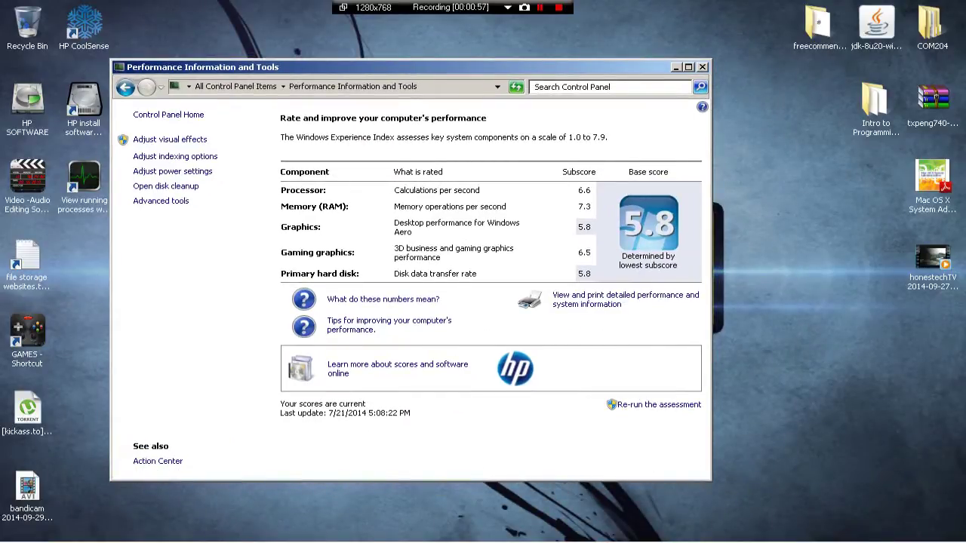
pyautogui.click(125, 87)
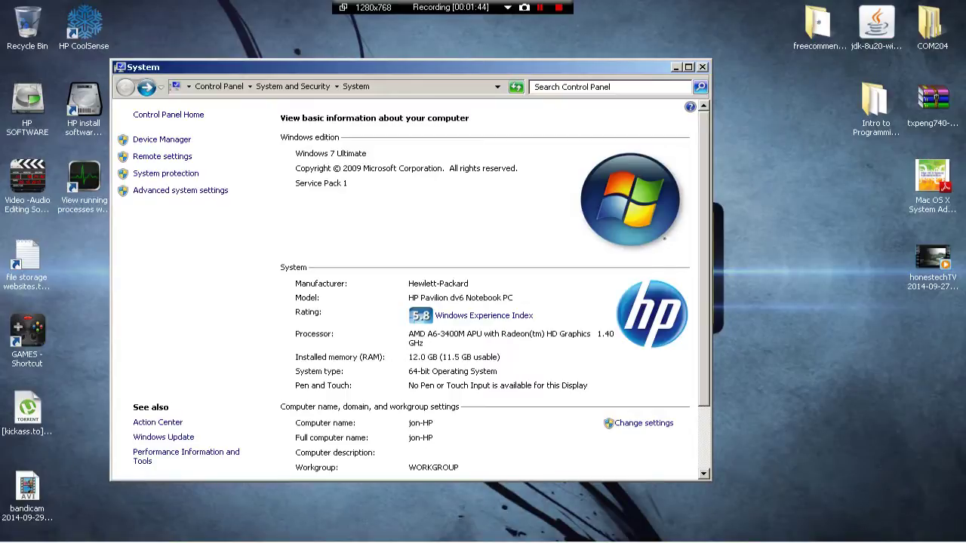
pyautogui.hotkey('alt', 'F4')
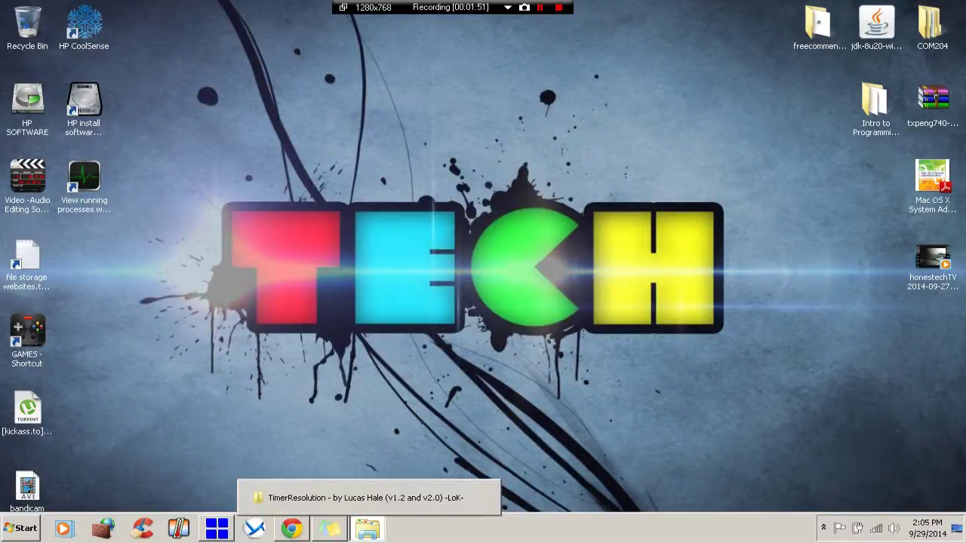
# Run TimerResolution v2.exe from the open TimerResolution folder and set the timer to its maximum resolution
pyautogui.click(368, 528)
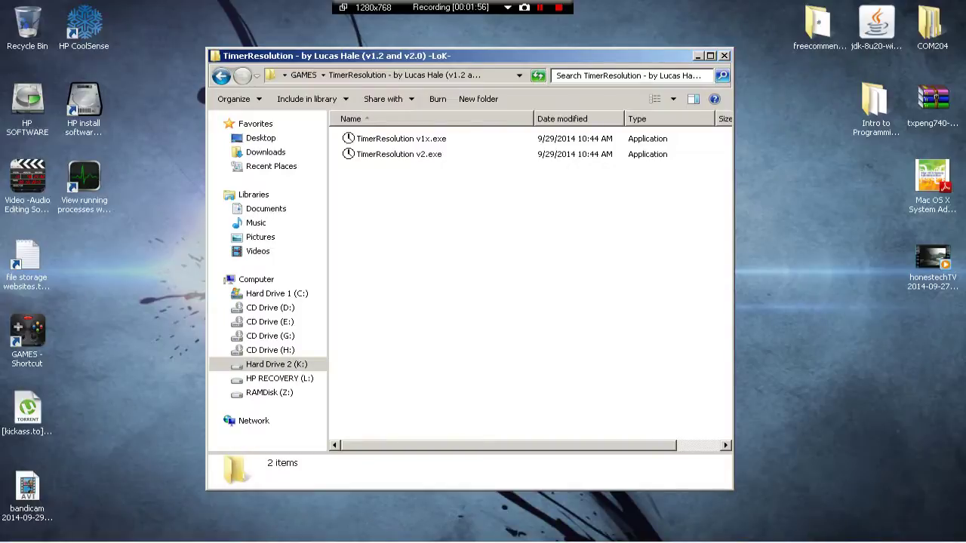
pyautogui.click(398, 154)
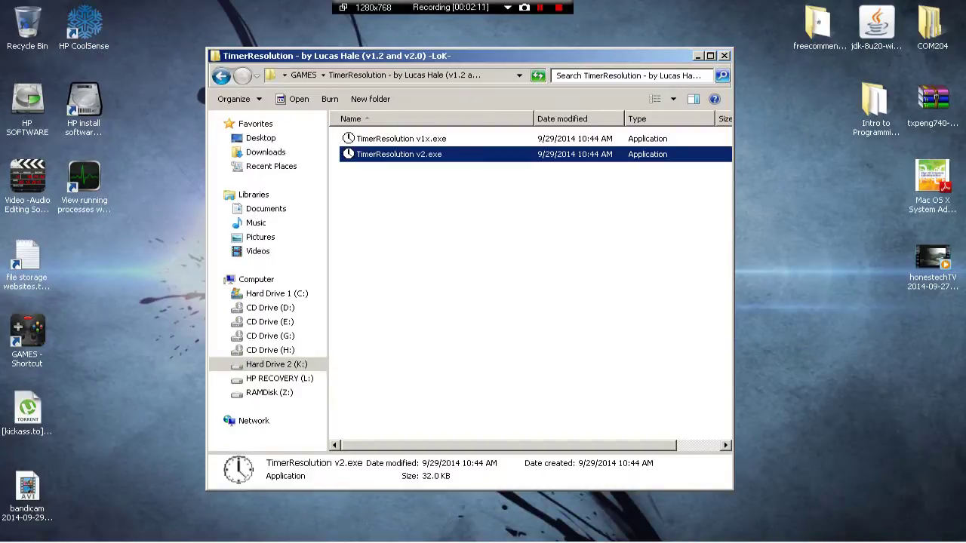
pyautogui.click(528, 287)
pyautogui.doubleClick(399, 154)
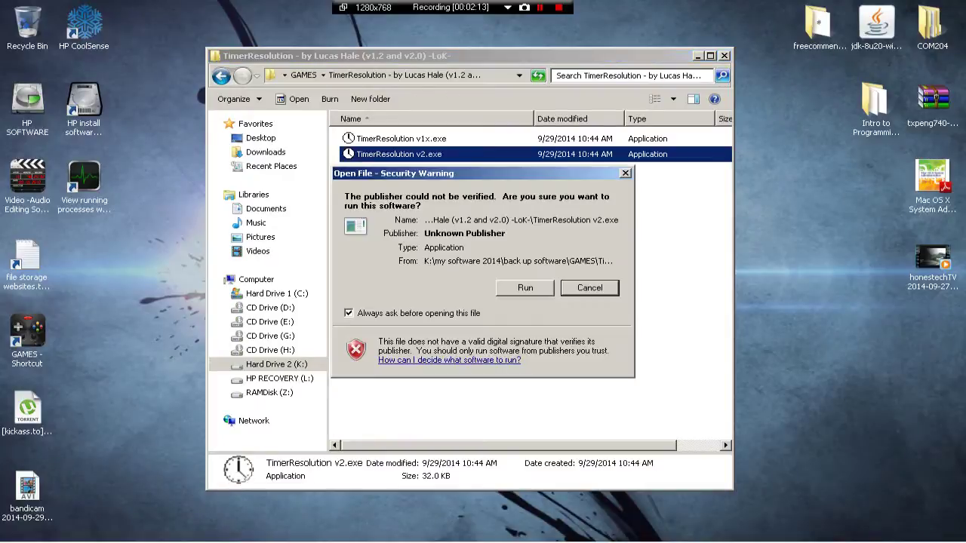
pyautogui.click(525, 288)
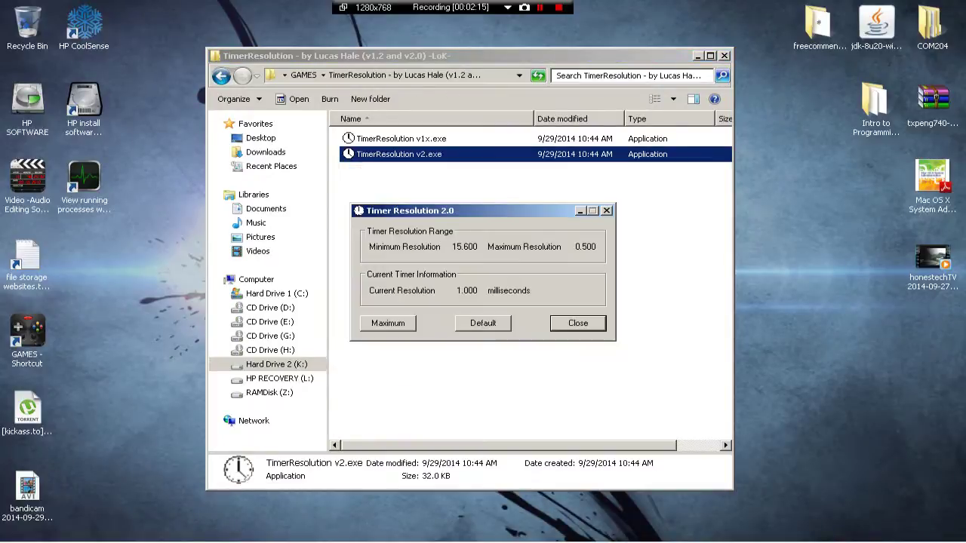
pyautogui.click(388, 322)
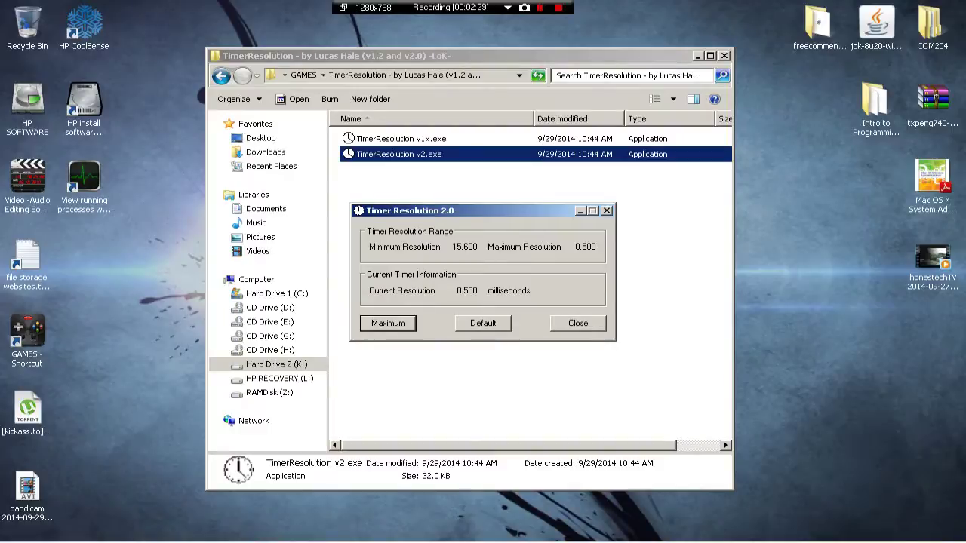
# Close Timer Resolution 2.0, rerun TimerResolution v2.exe to check the current resolution, and close it again
pyautogui.click(607, 210)
pyautogui.doubleClick(398, 154)
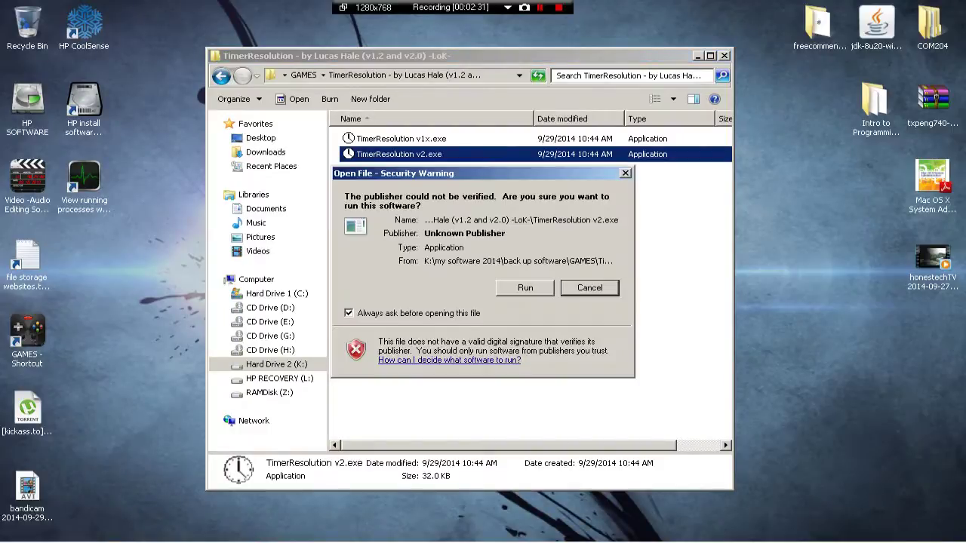
pyautogui.click(525, 288)
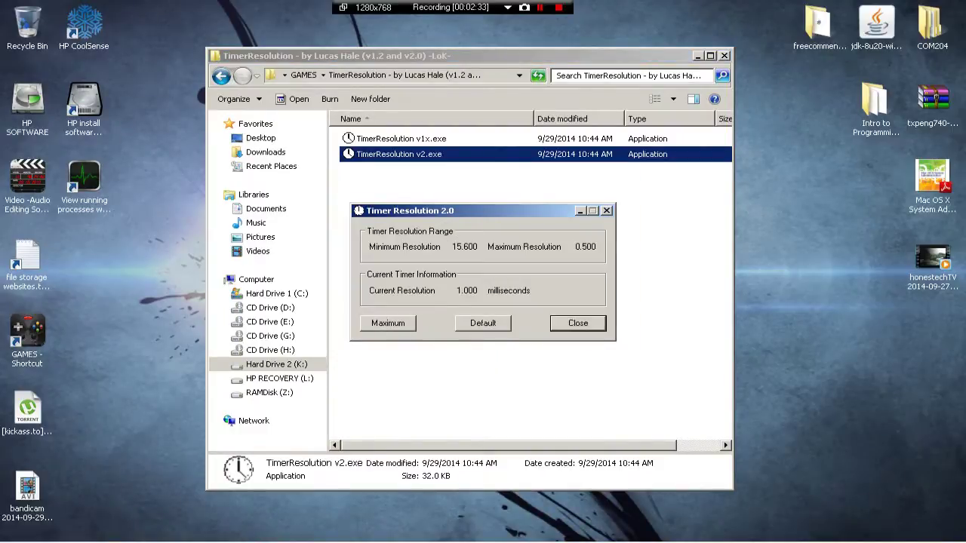
pyautogui.click(606, 211)
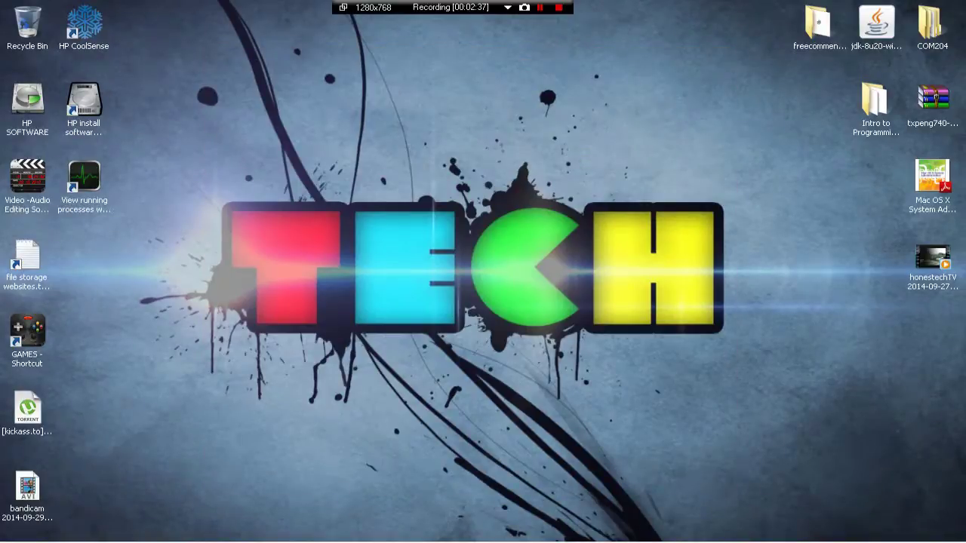
# Switch to AMD Catalyst Control Center and open the gaming 3D Application Settings
pyautogui.click(823, 528)
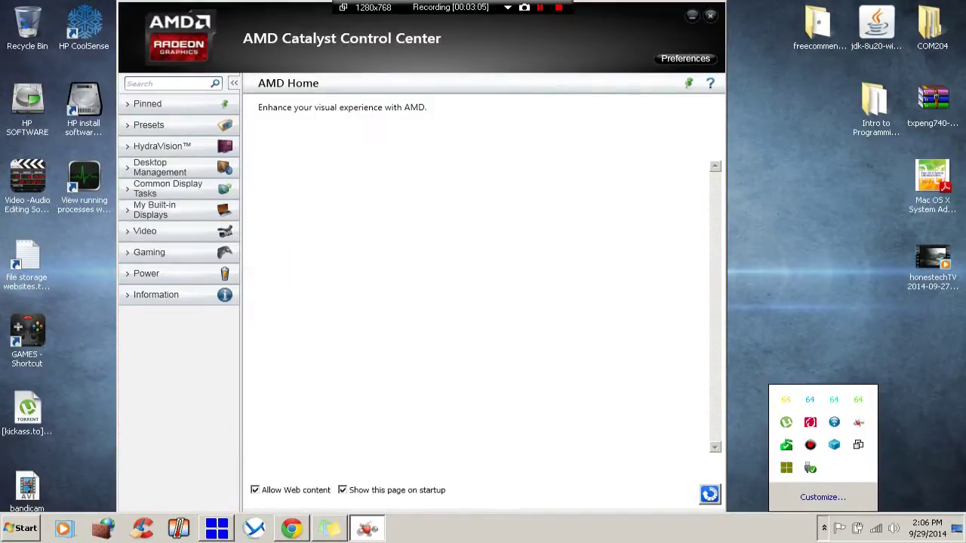
pyautogui.click(149, 253)
pyautogui.click(184, 271)
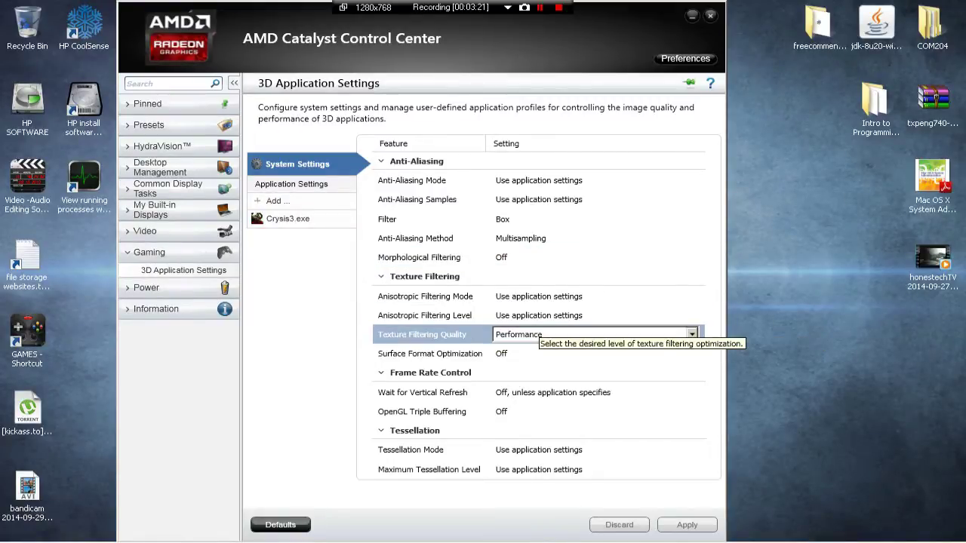
# Check the Texture Filtering Quality options while keeping Performance, collapse the Frame Rate Control section, and close the control center
pyautogui.click(692, 334)
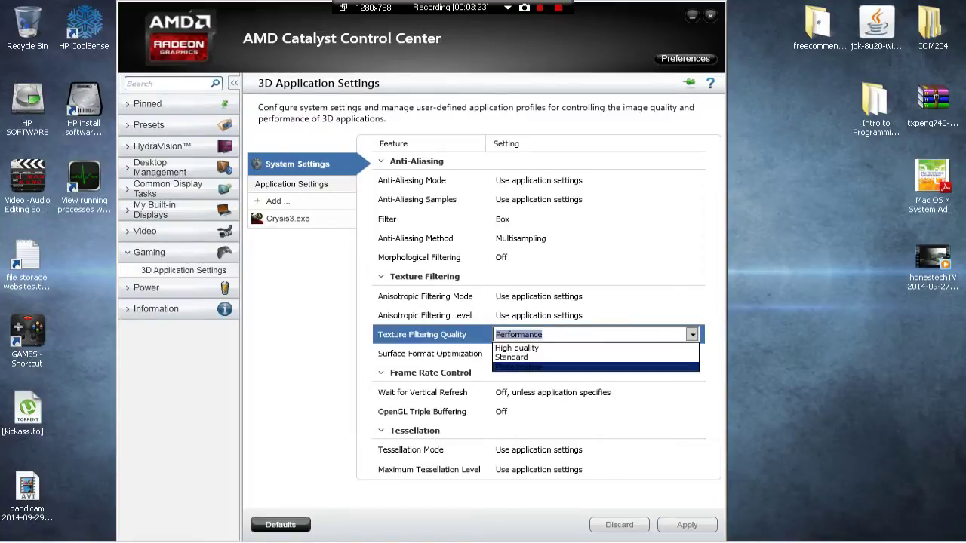
pyautogui.click(692, 335)
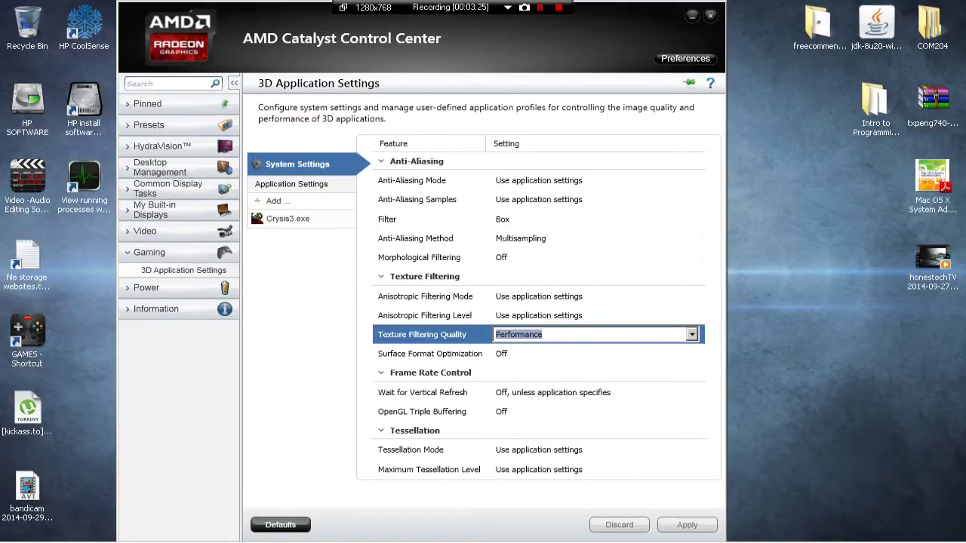
pyautogui.click(382, 372)
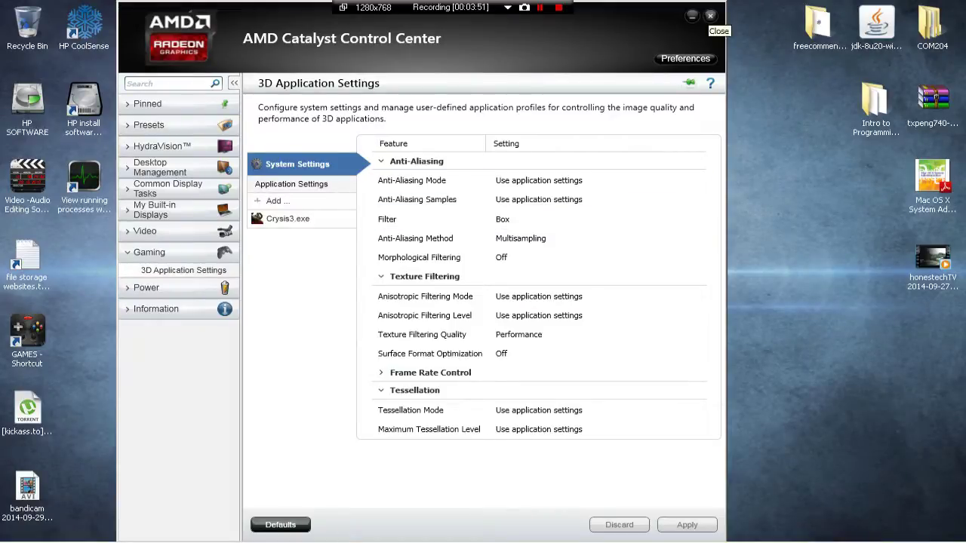
pyautogui.click(710, 16)
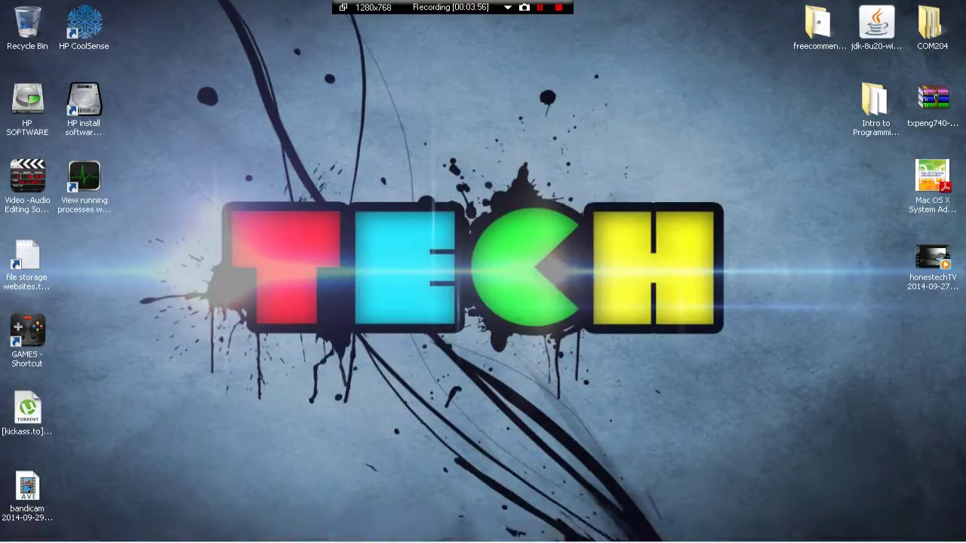
# Open the TimerResolution folder inside the GAMES folder
pyautogui.doubleClick(27, 332)
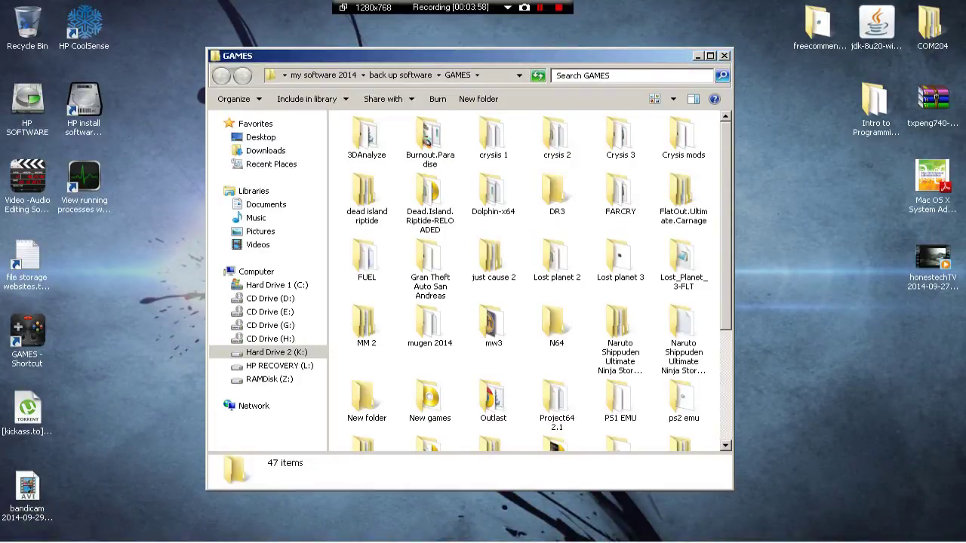
pyautogui.scroll(-3, 525, 279)
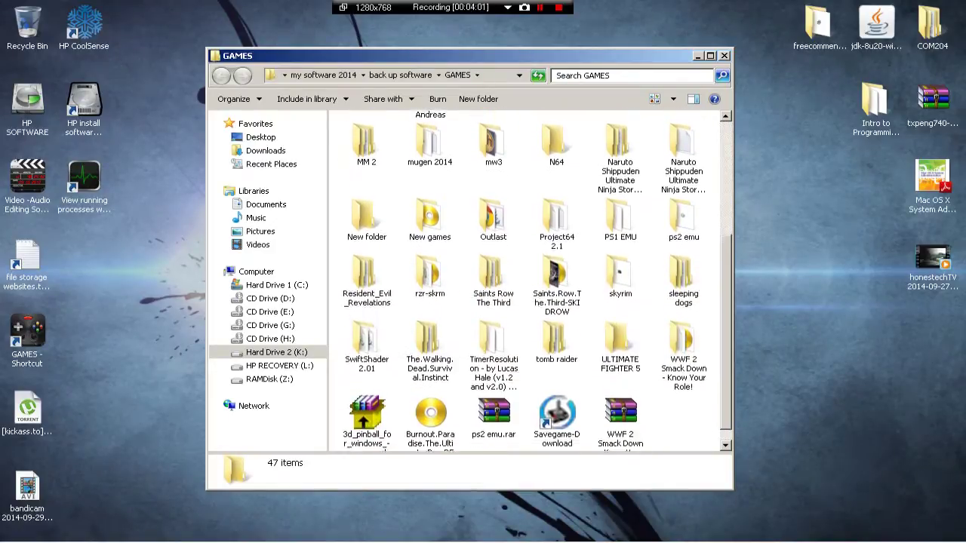
pyautogui.scroll(-1, 526, 279)
pyautogui.doubleClick(493, 345)
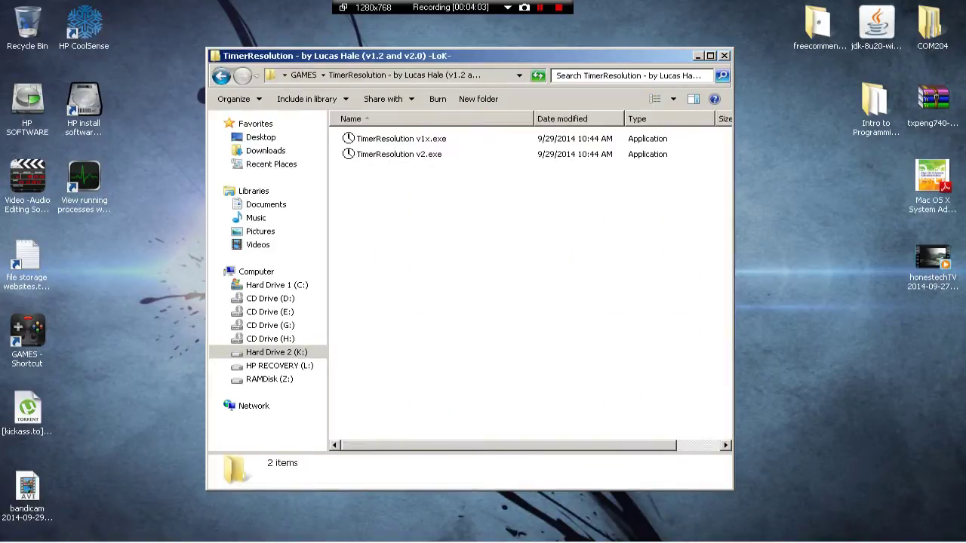
# Run TimerResolution v1x.exe and set the timer to its maximum resolution of 0.500 milliseconds
pyautogui.doubleClick(401, 139)
pyautogui.click(525, 288)
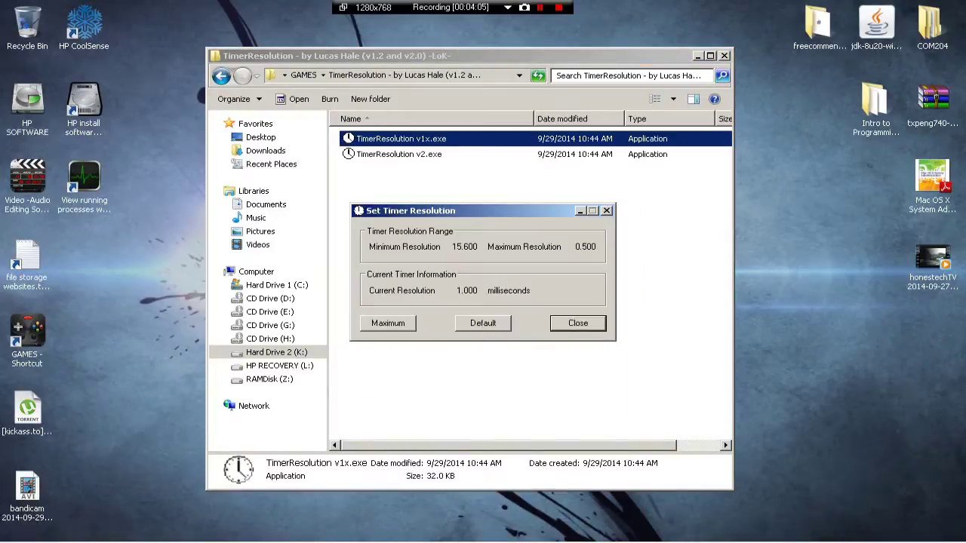
pyautogui.click(388, 323)
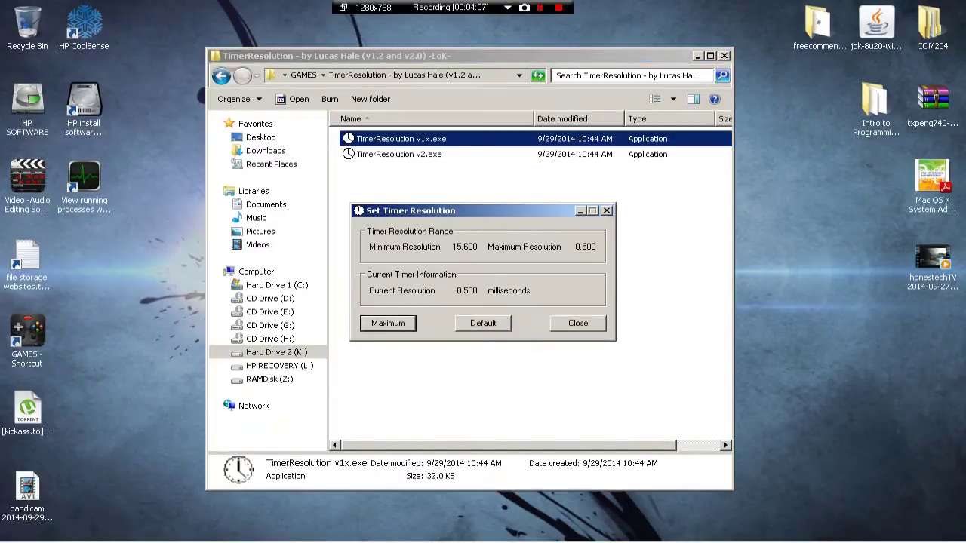
# Minimize the folder and Set Timer Resolution windows, then restore the timer window and move it slightly higher on the desktop
pyautogui.click(698, 56)
pyautogui.click(580, 211)
pyautogui.click(405, 529)
pyautogui.click(405, 528)
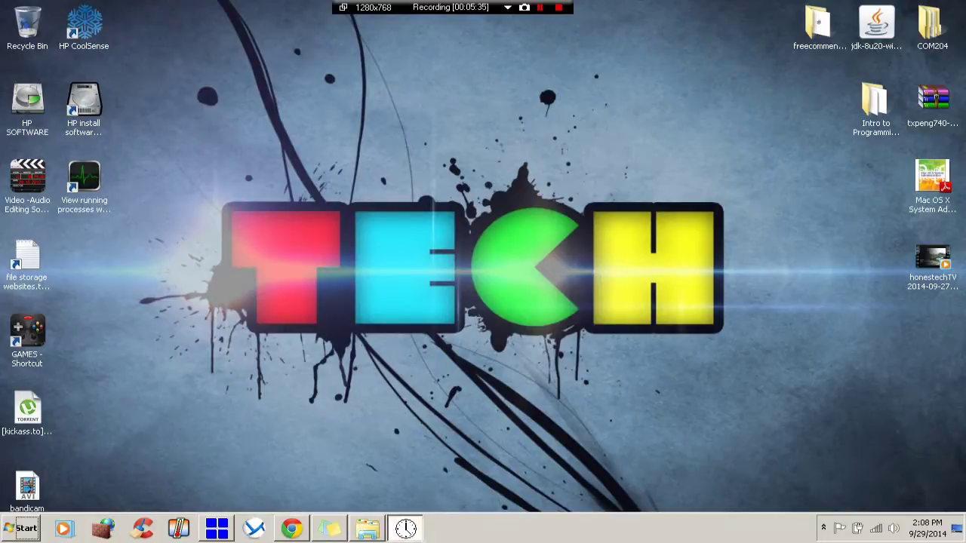
pyautogui.click(405, 528)
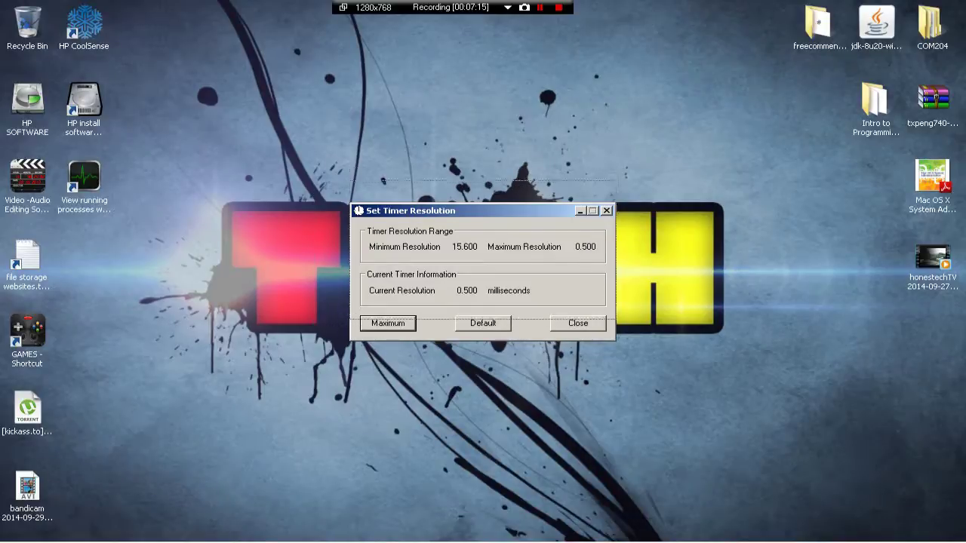
pyautogui.moveTo(483, 211); pyautogui.dragTo(482, 190)
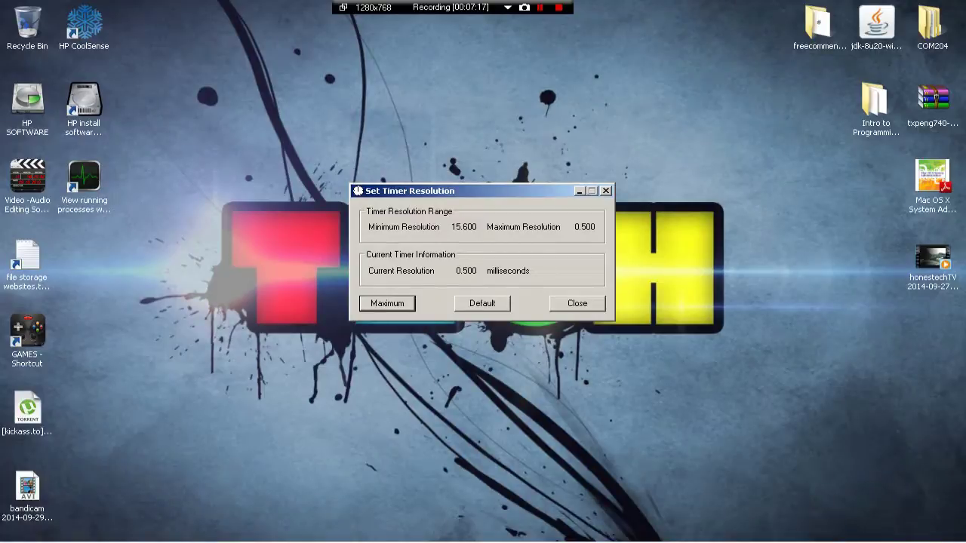